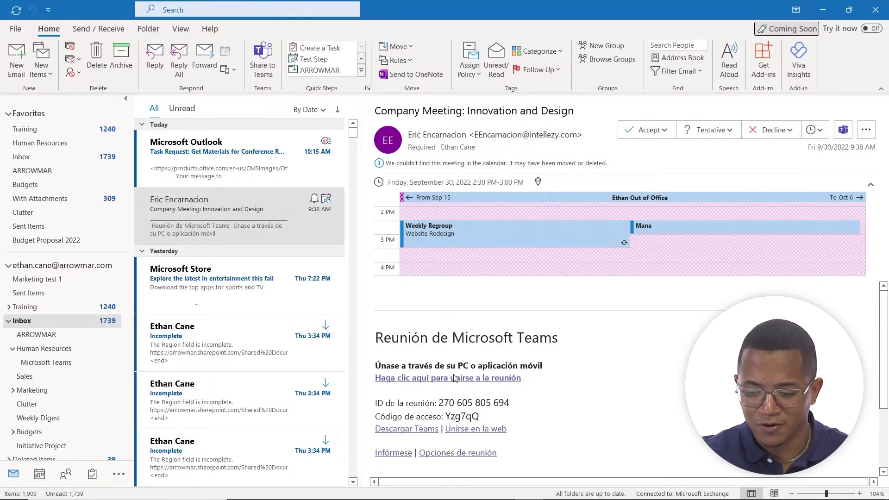
Open the Notes module from the More Apps list in the navigation bar.
click(119, 477)
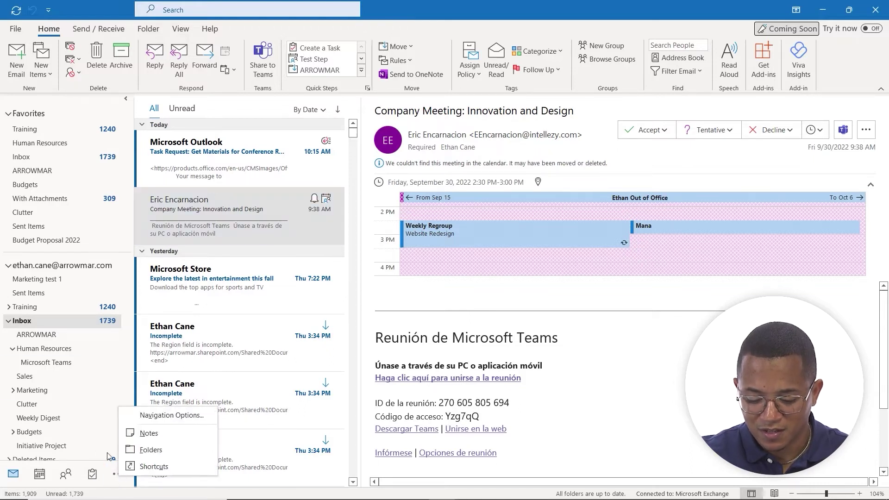
click(149, 433)
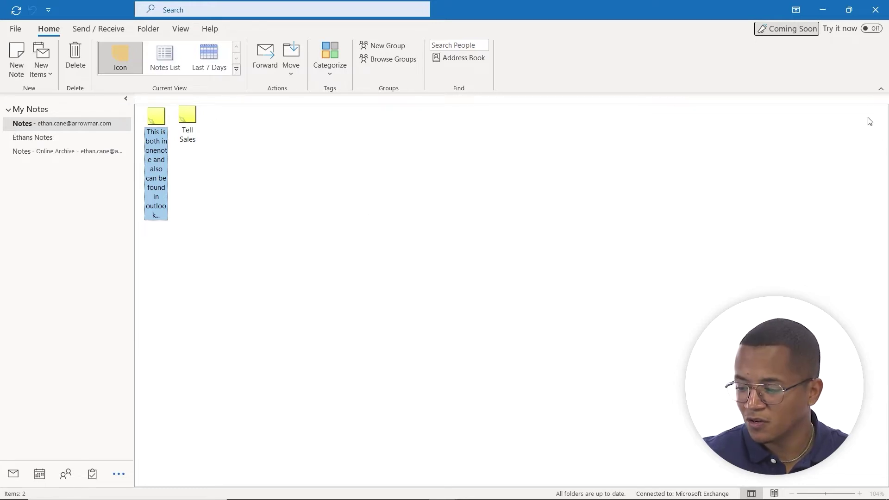
Switch Outlook to the compact single-line simplified ribbon.
click(881, 89)
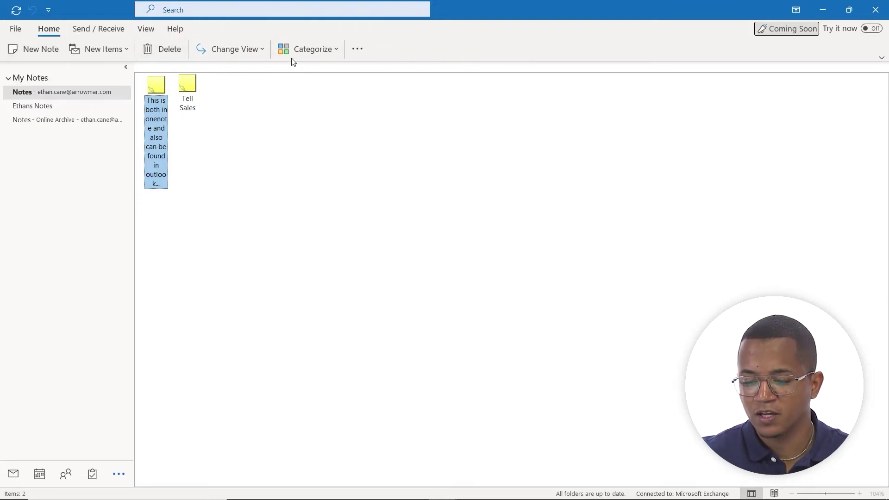
click(249, 45)
click(249, 45)
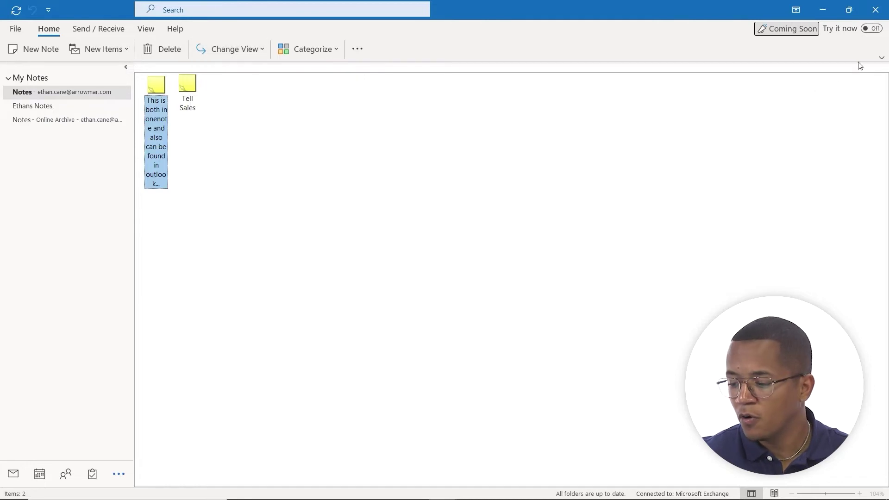
click(881, 58)
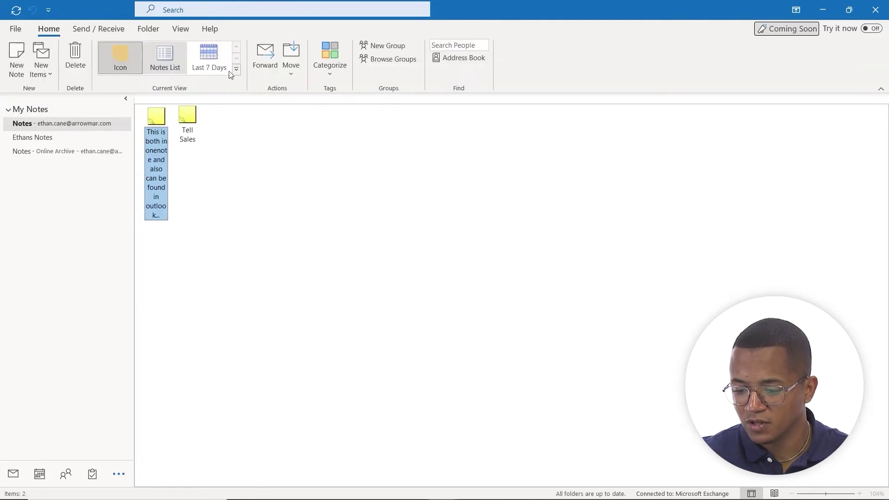
click(881, 89)
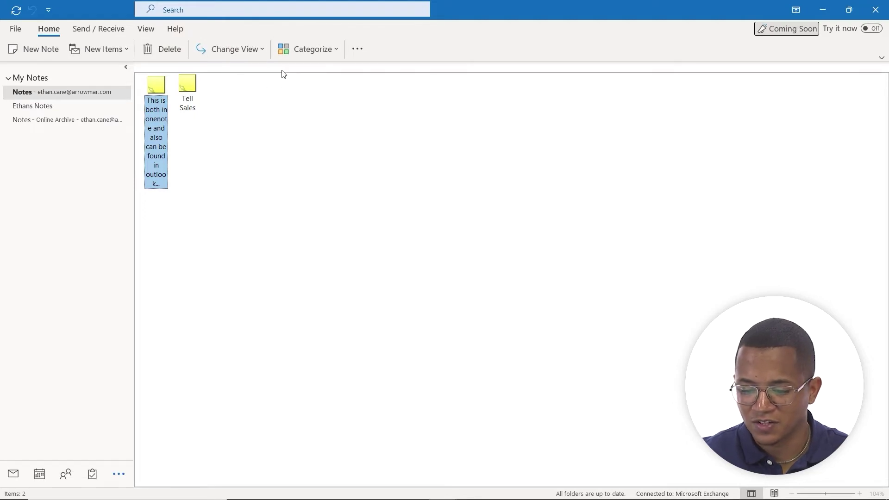
Try the list and Last 7 Days note views, then return to the full list.
click(260, 48)
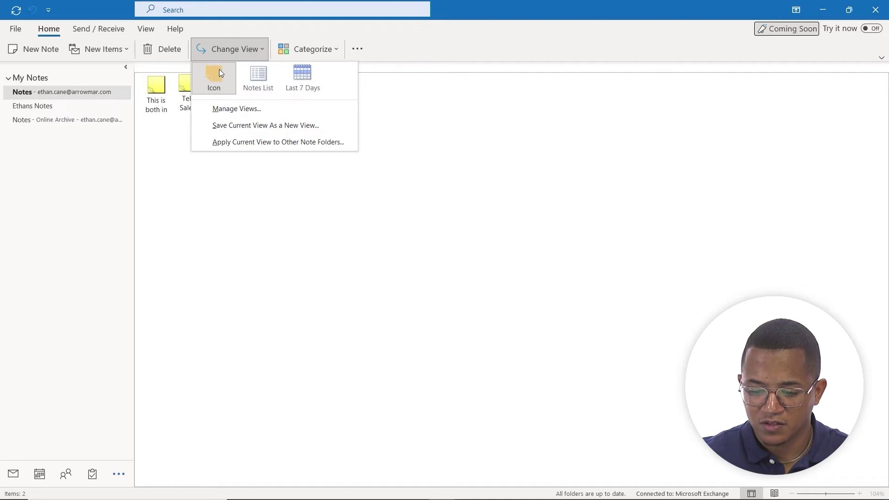
click(268, 84)
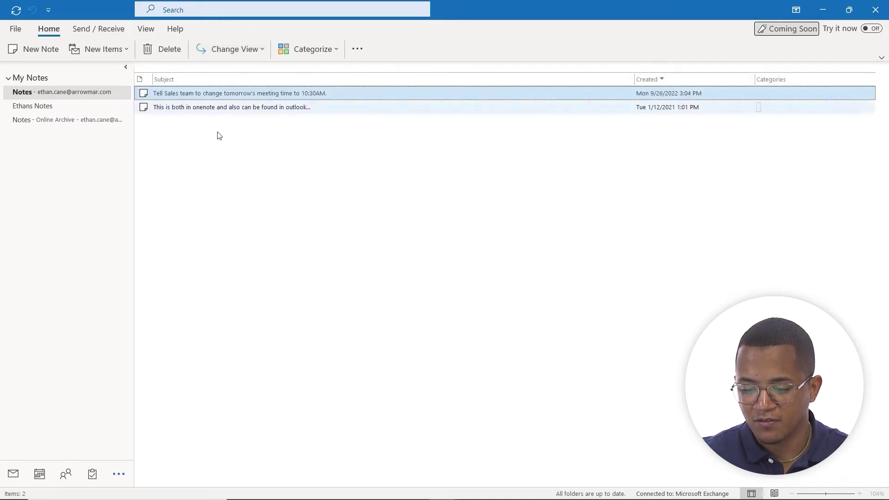
click(260, 49)
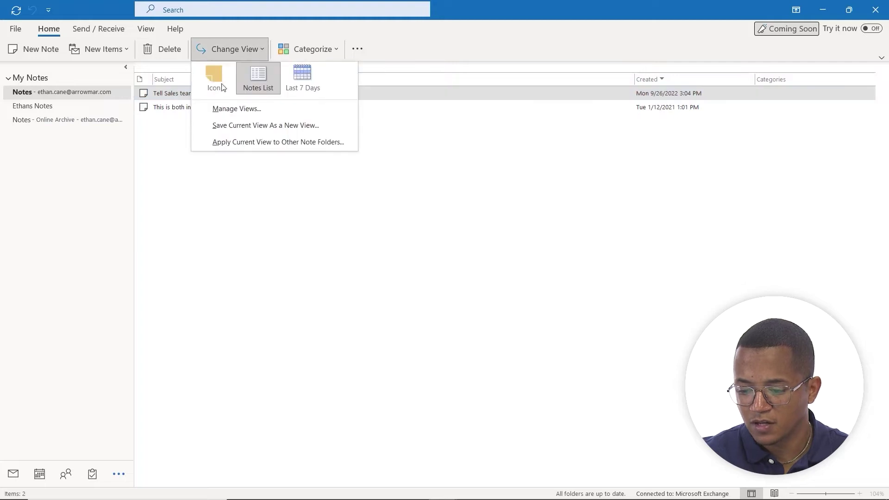
click(325, 83)
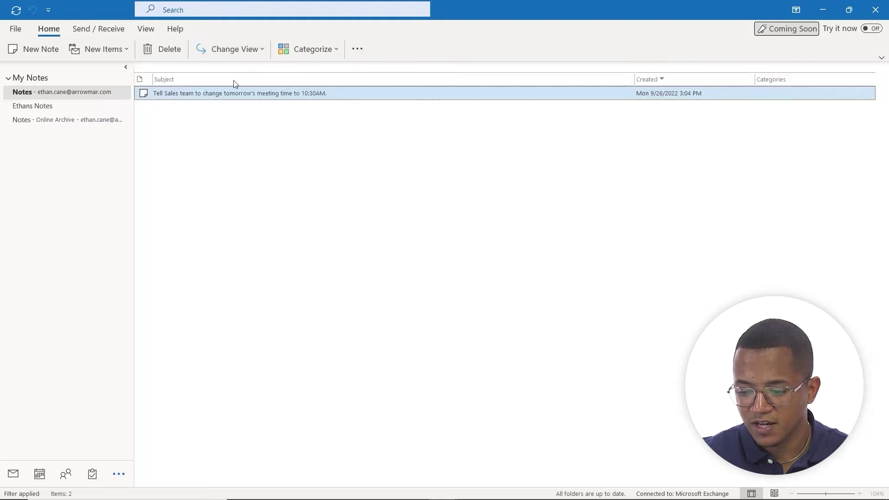
click(258, 59)
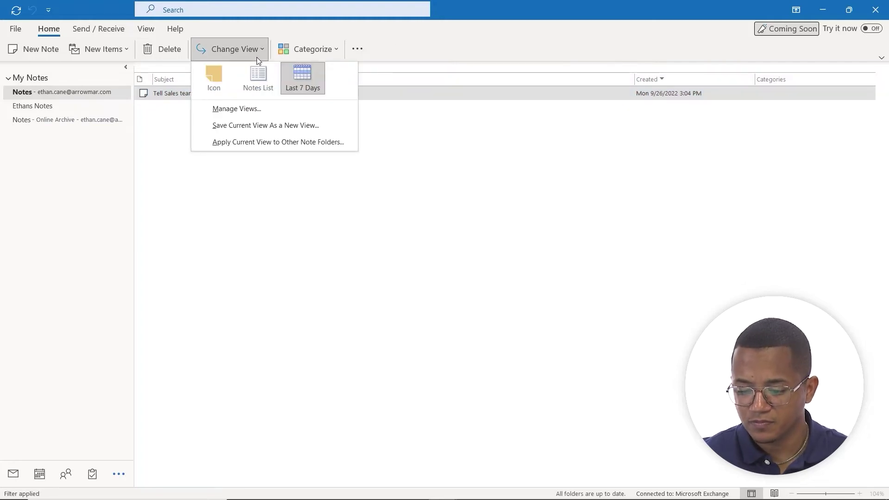
click(256, 75)
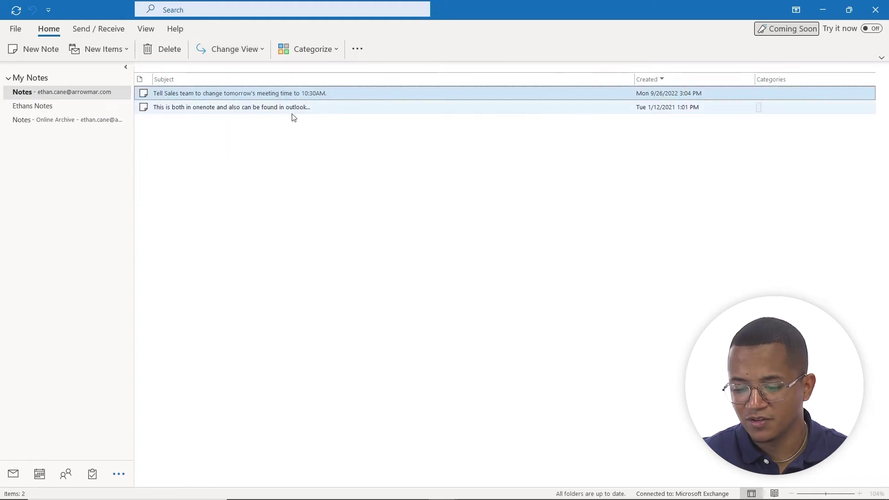
Switch to Icon view, then settle on the Notes List view.
click(236, 49)
click(217, 74)
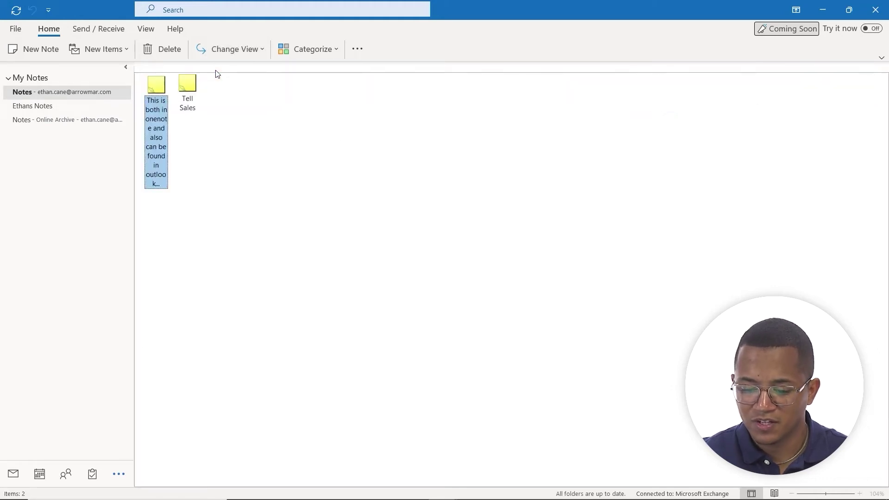
click(247, 49)
click(256, 75)
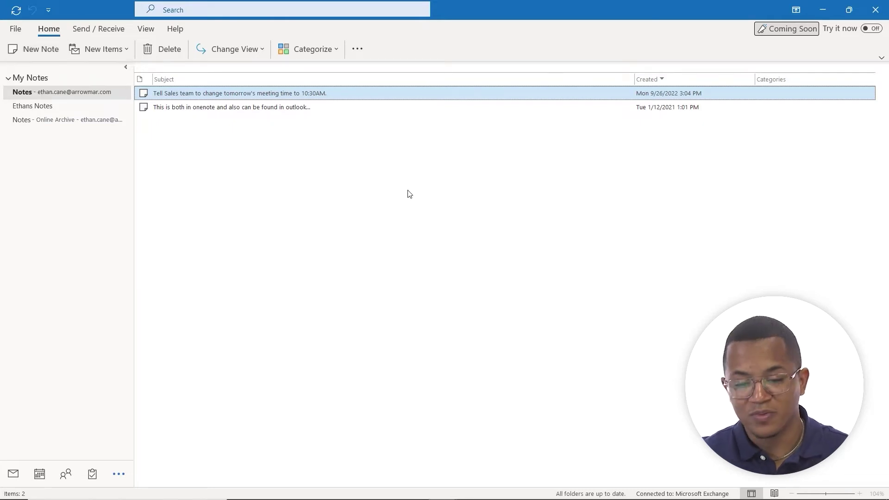
Create and save a new note about following up on flight plans before 11/1.
key(ctrl+n)
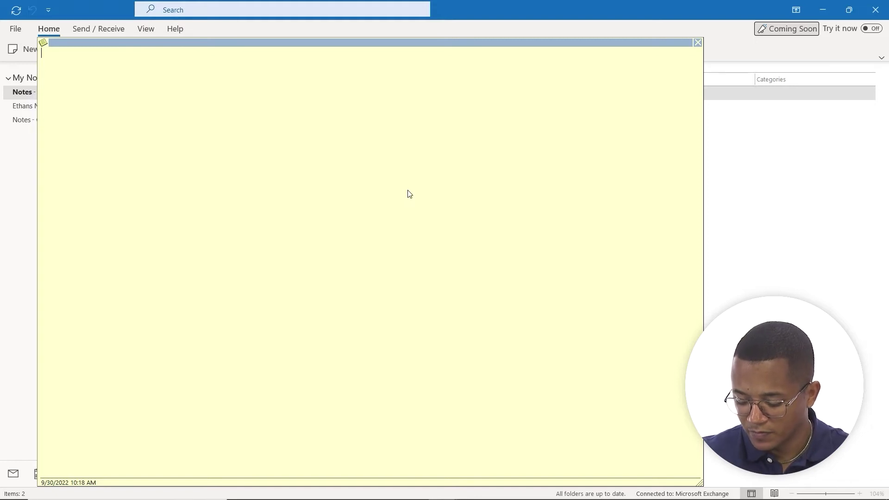
text(en asked me at 1)
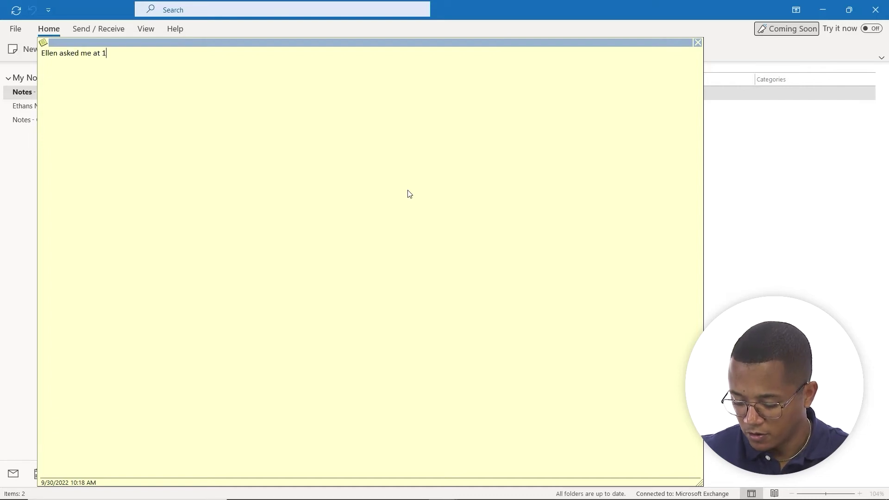
text(Pm to follow up )
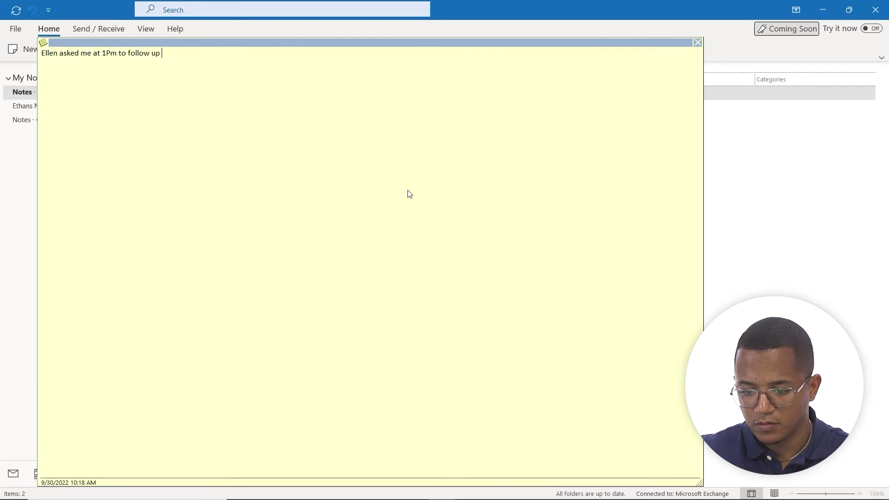
text(with Carlos abo)
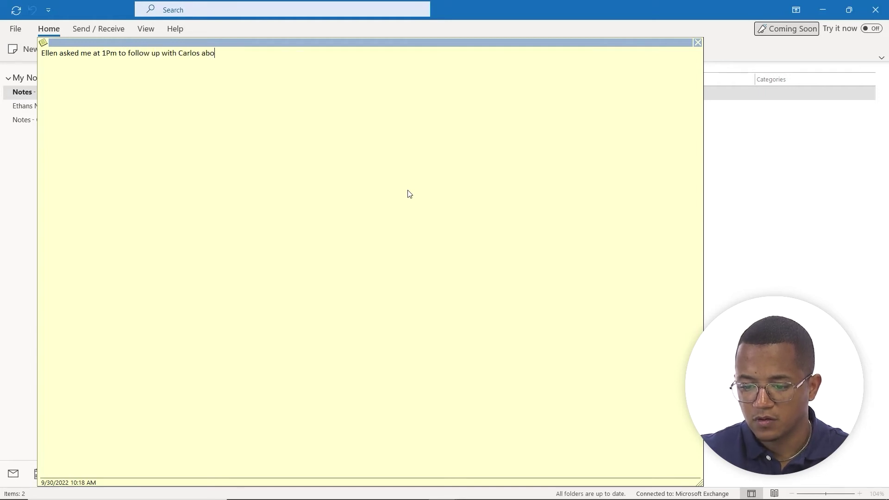
text(ut flight pla)
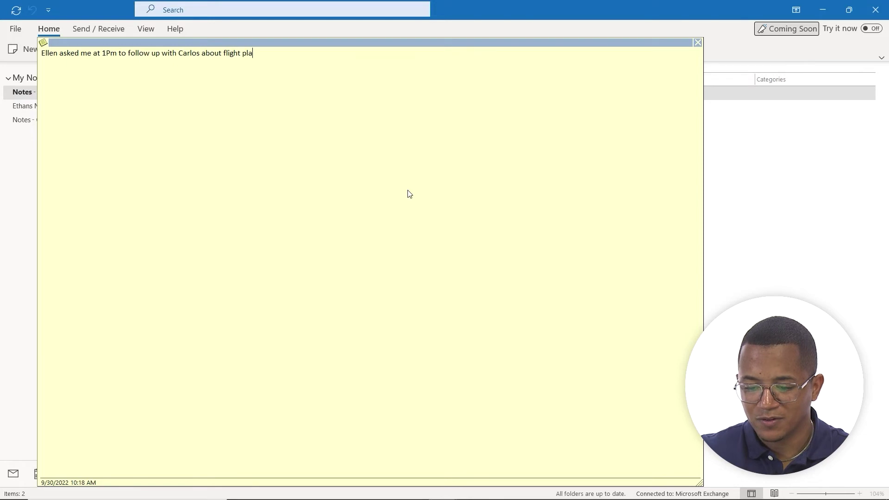
text(ns)
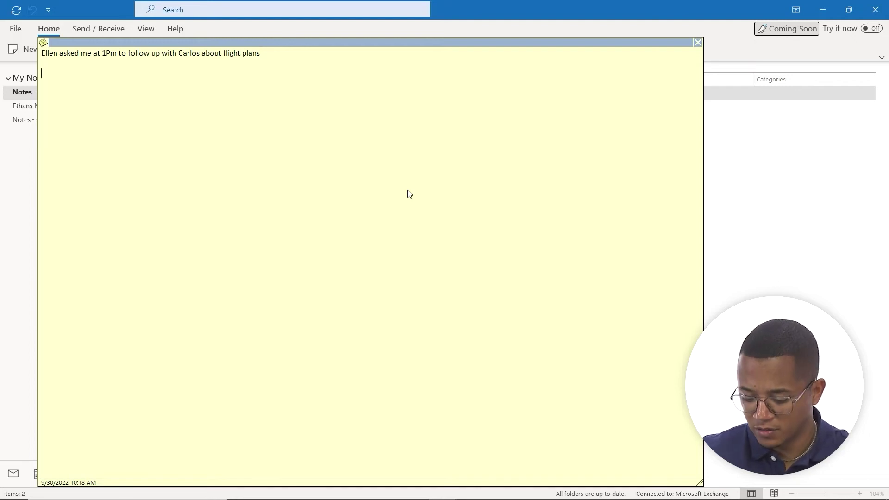
text(so before)
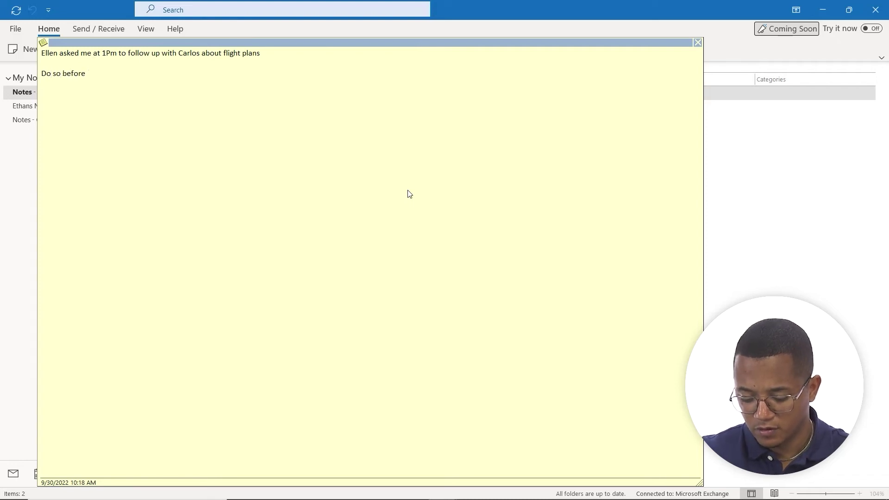
text( 11/1)
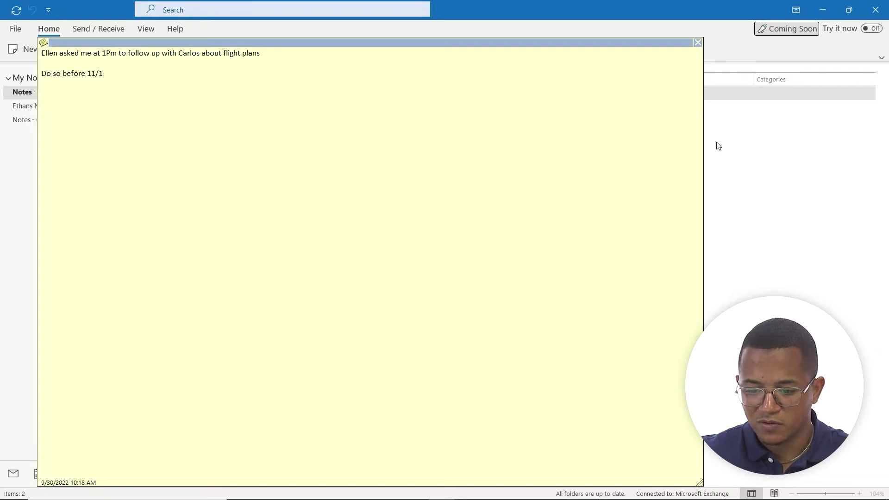
key(Escape)
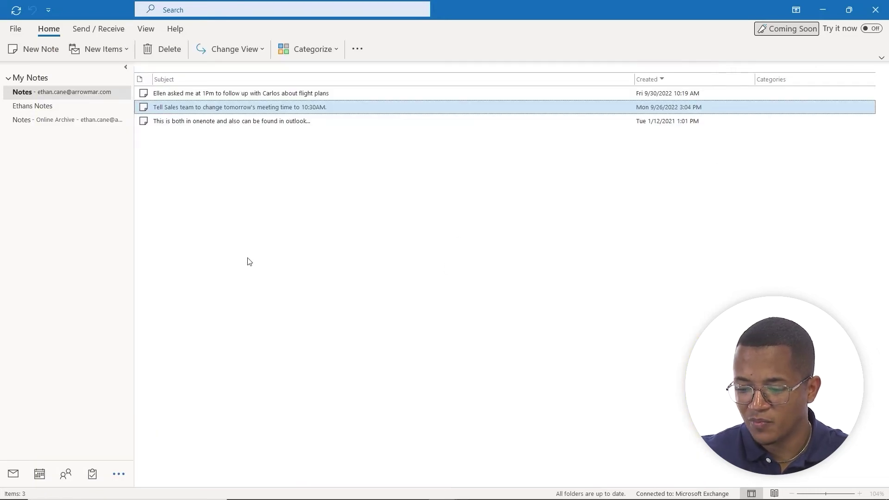
Assign the Urgent category to the flight-plans follow-up note.
click(231, 95)
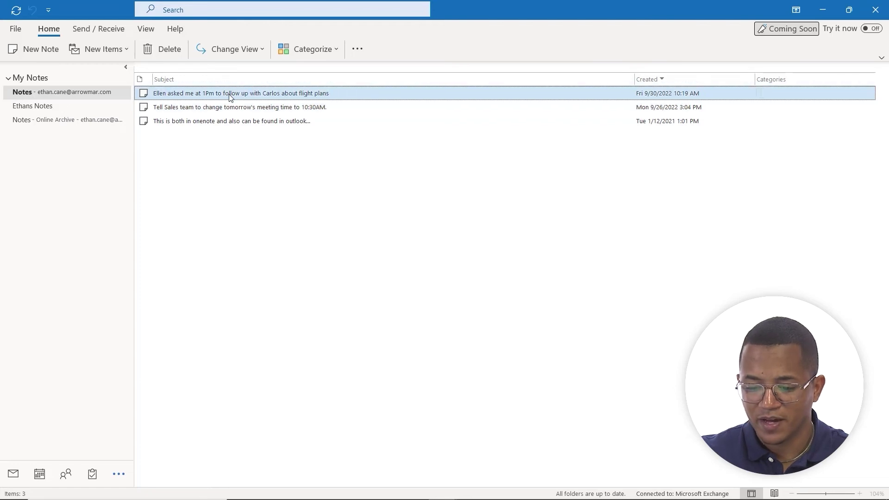
double_click(252, 94)
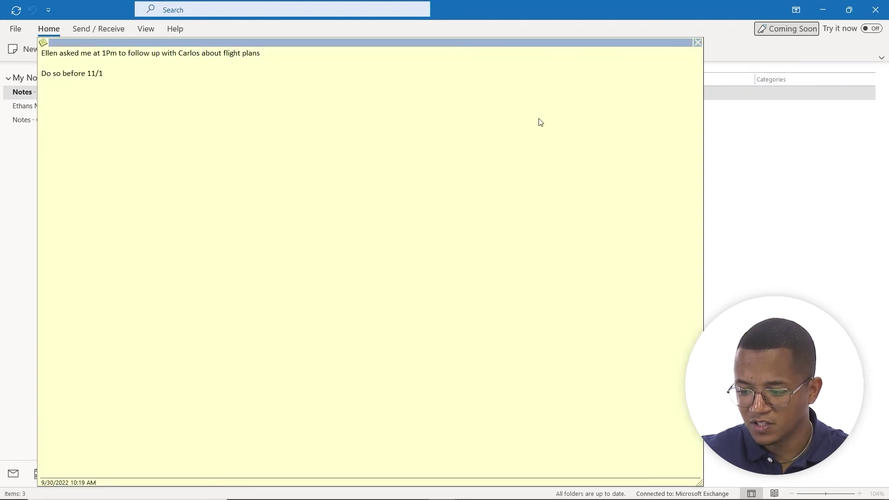
key(Escape)
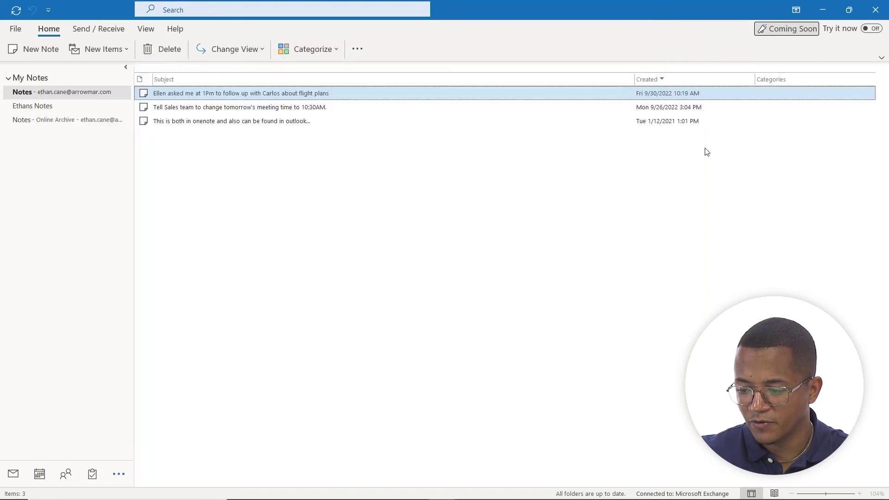
right_click(218, 90)
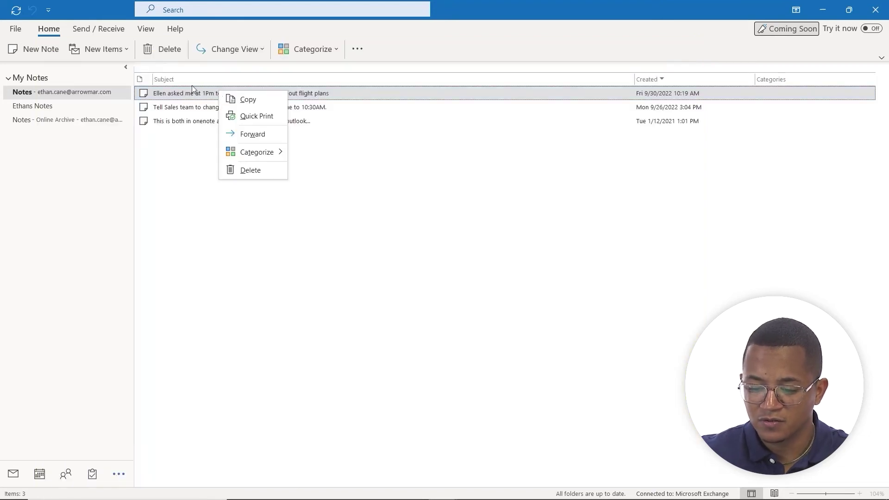
mouse_move(237, 150)
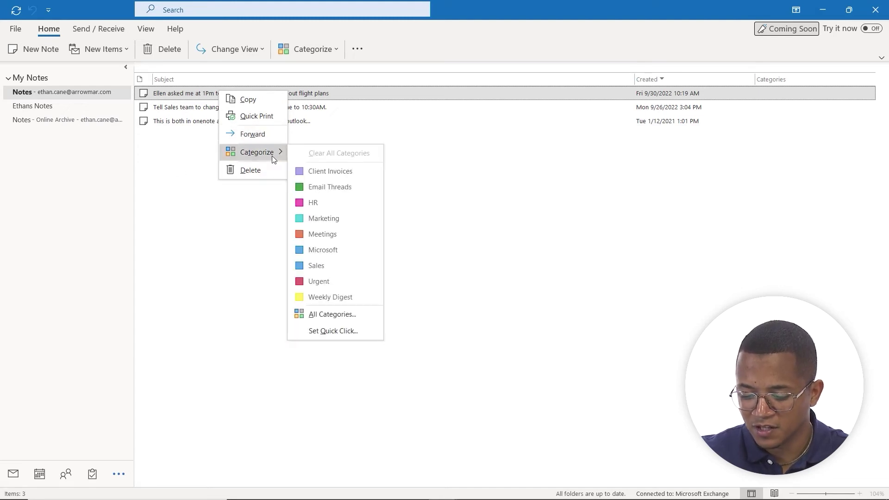
click(317, 281)
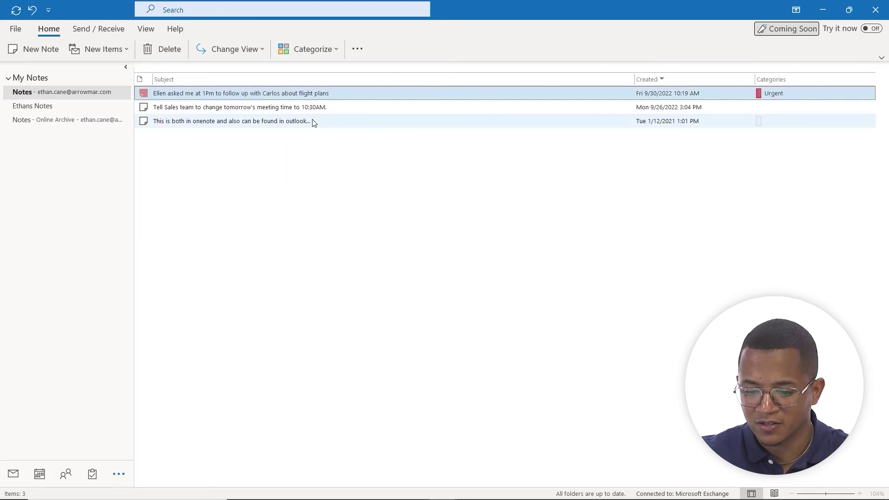
click(349, 51)
Expand to the classic ribbon and browse the New Items and Move dropdowns.
click(348, 52)
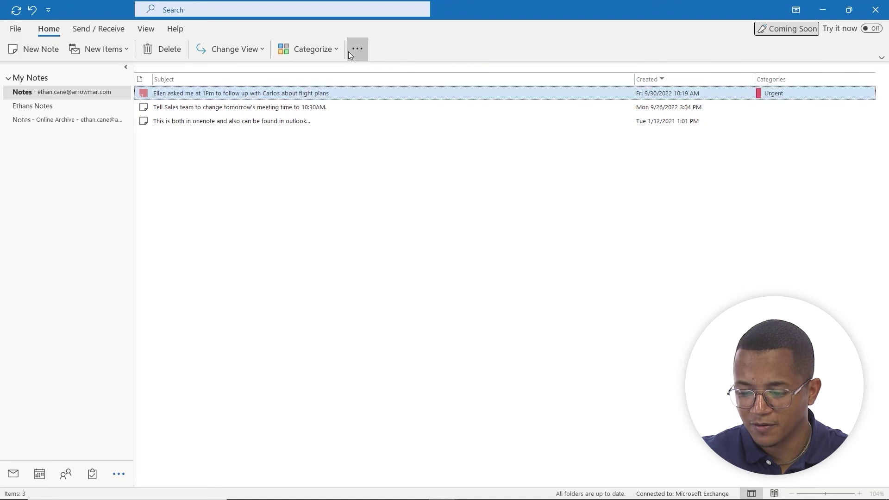
click(882, 58)
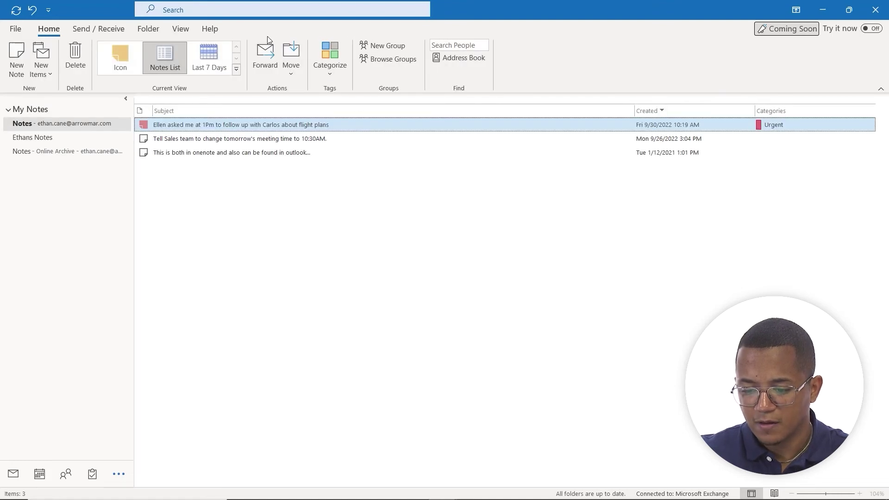
click(47, 75)
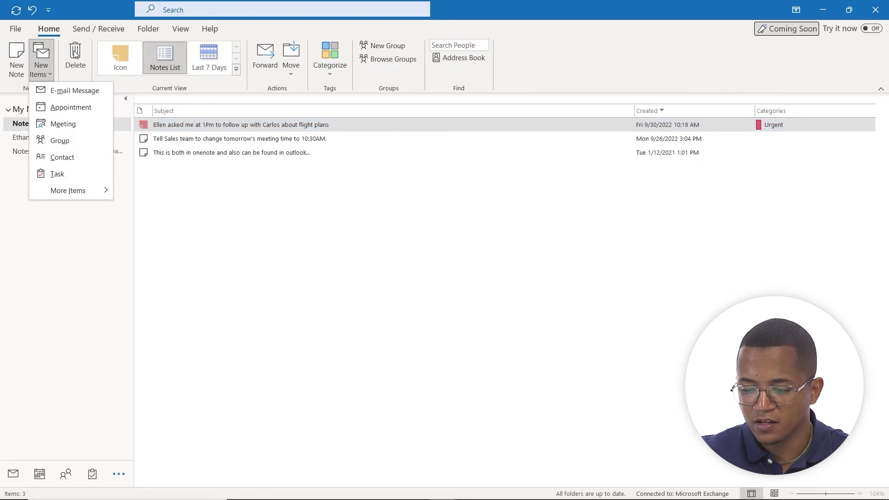
click(291, 74)
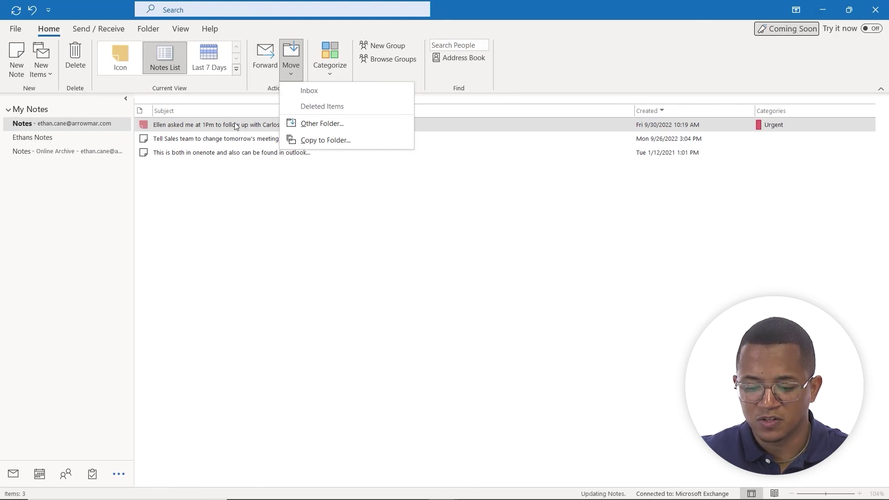
click(231, 212)
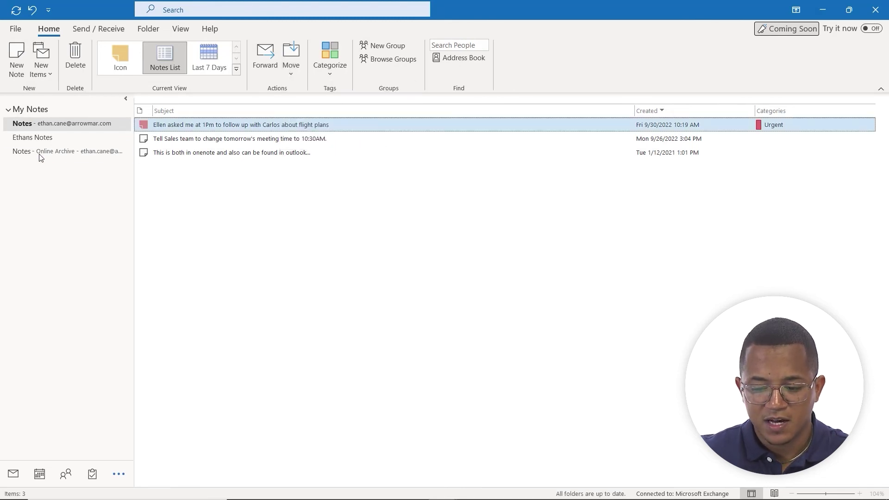
Check the other notes folders, ending on Notes - Online Archive.
click(35, 139)
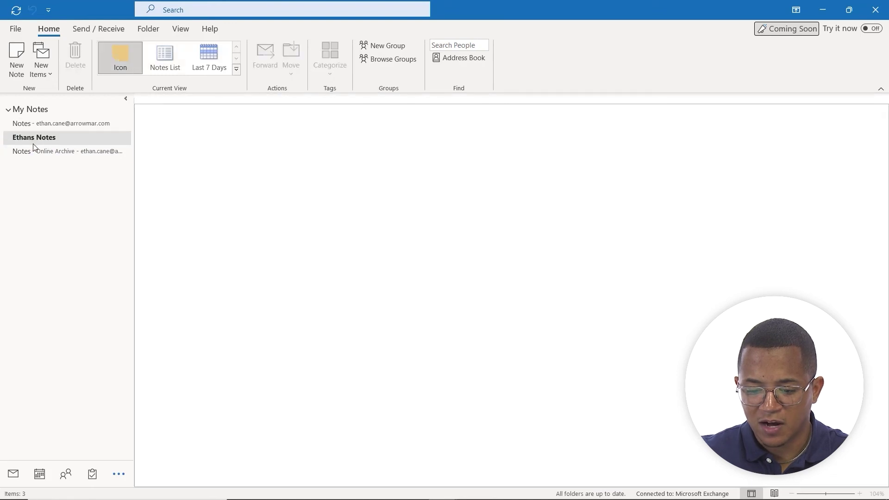
click(52, 124)
click(56, 152)
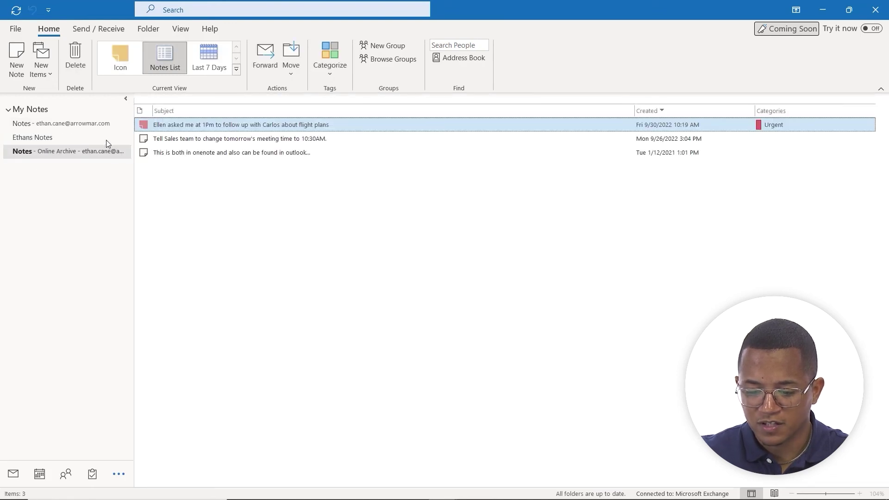